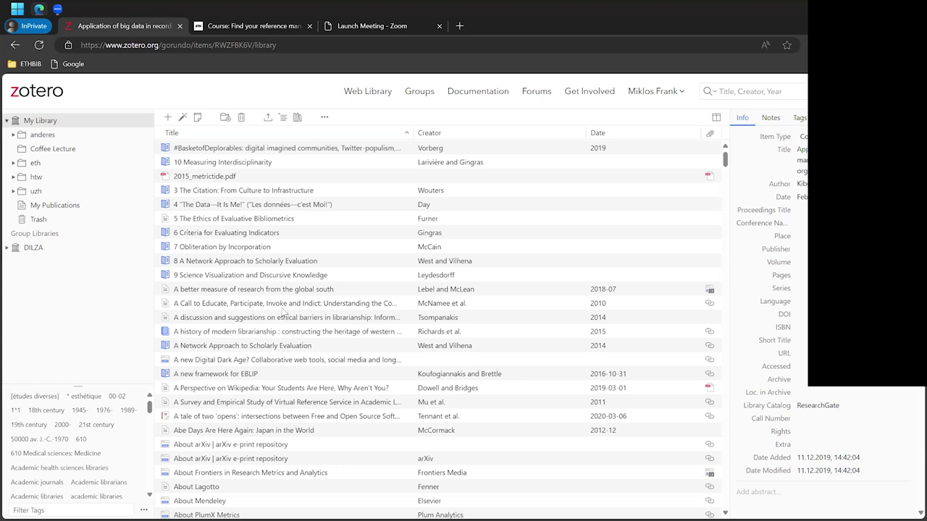
Show the details of '6 Criteria for Evaluating Indicators' in the web library's My Library list
click(297, 233)
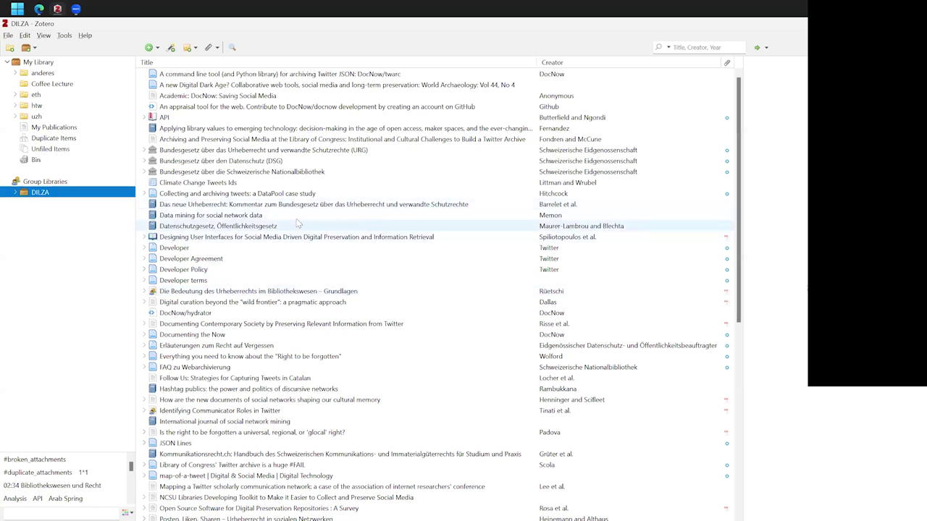
List all My Library items and view 'A Perspective on Wikipedia: Your Students Are Here, Why Aren't You?'
click(52, 64)
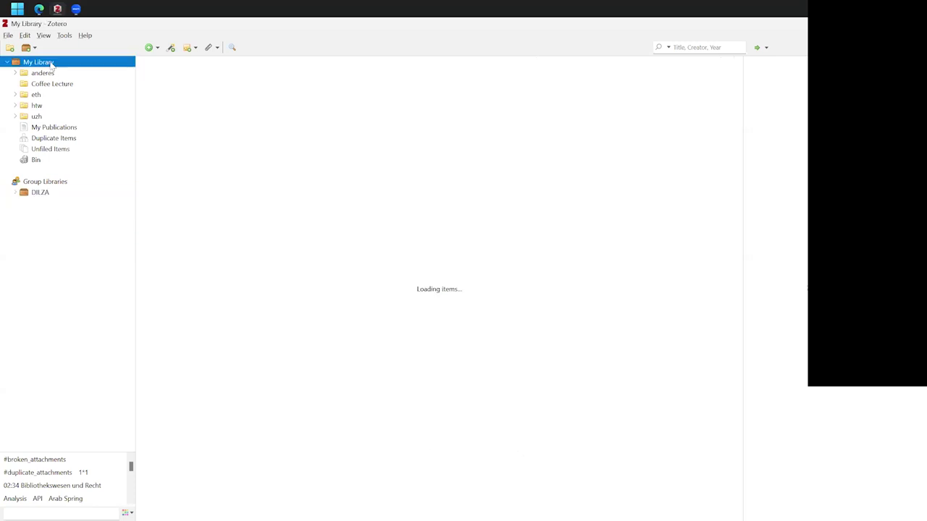
scroll(353, 315, down, 6)
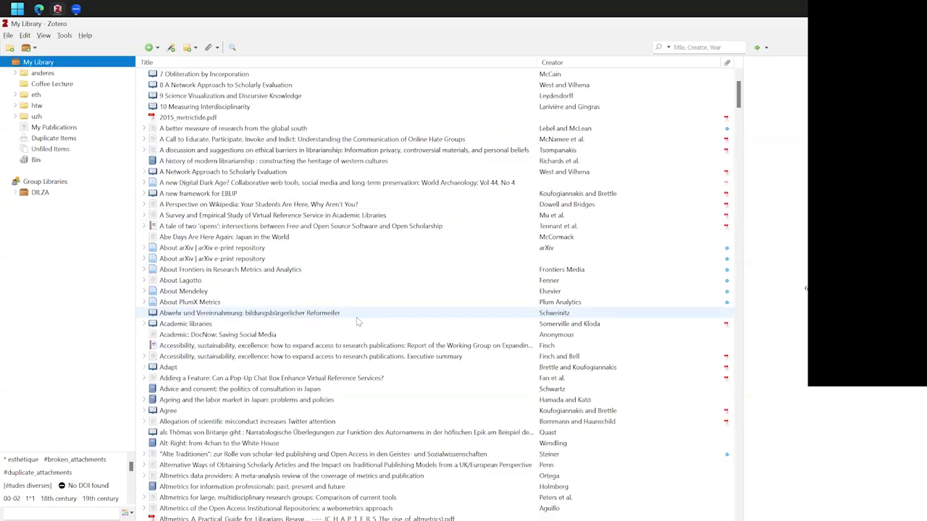
scroll(355, 320, up, 6)
click(301, 261)
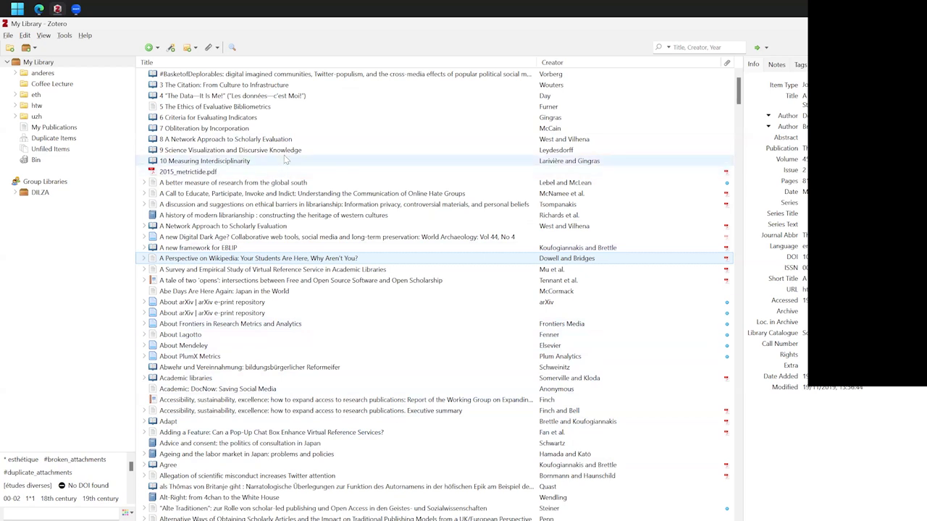
Open the empty Coffee Lecture collection, then try and dismiss the Add Item by Identifier popup
click(55, 85)
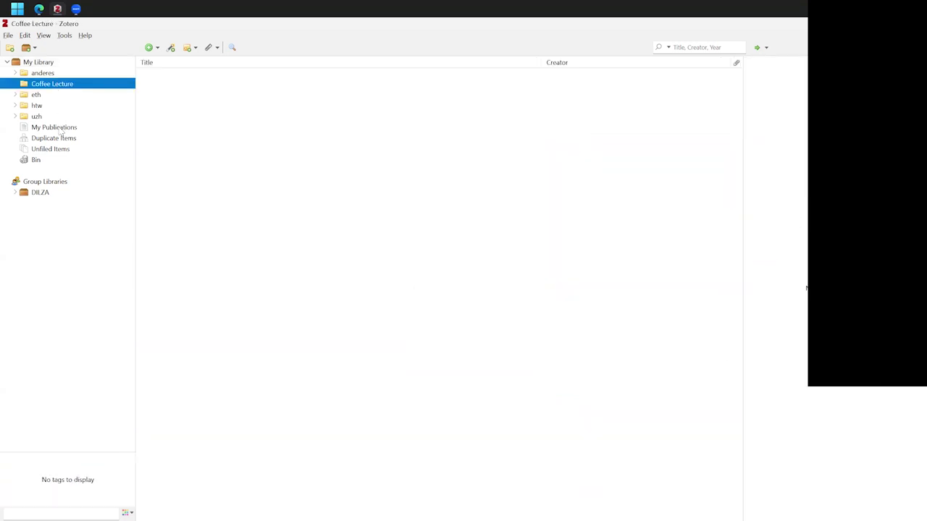
click(172, 48)
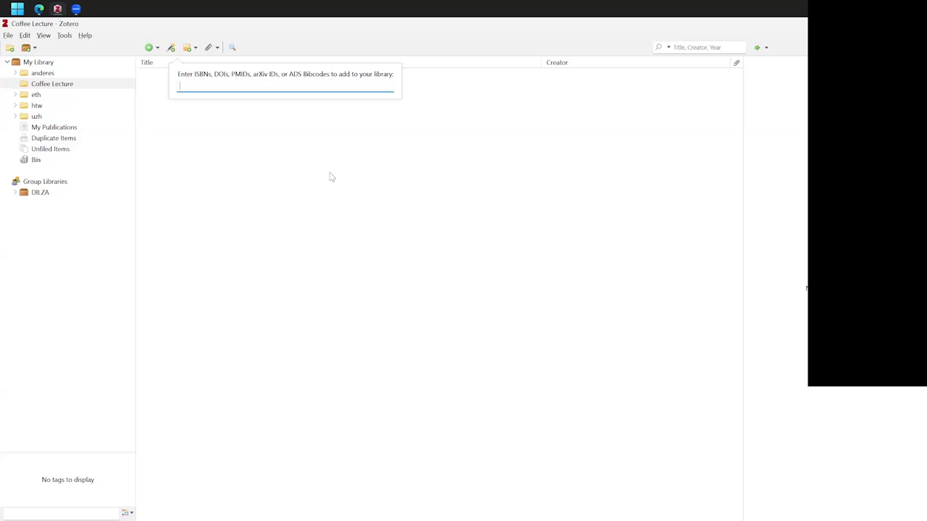
click(264, 157)
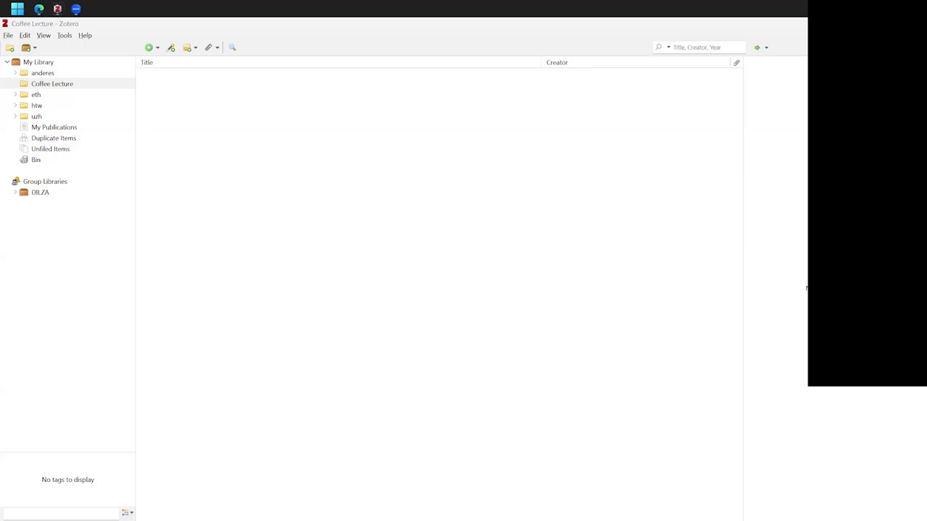
key(alt+Tab)
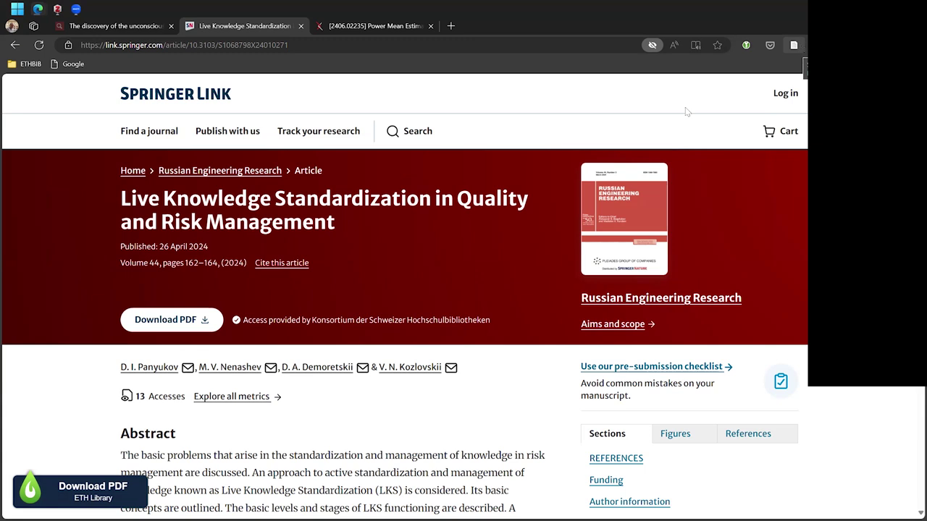
Save the Springer article 'Live Knowledge Standardization in Quality and Risk Management' to Coffee Lecture via the Zotero Connector
drag(124, 196, 337, 224)
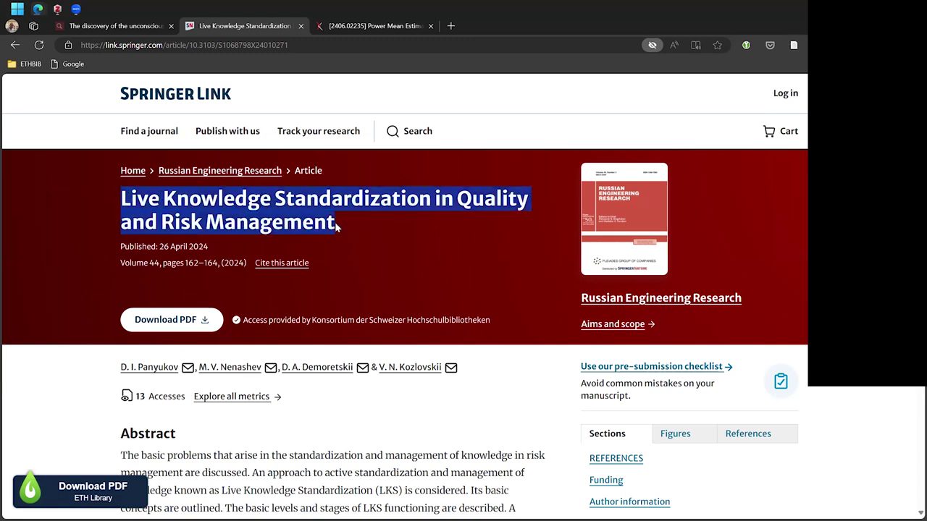
click(406, 239)
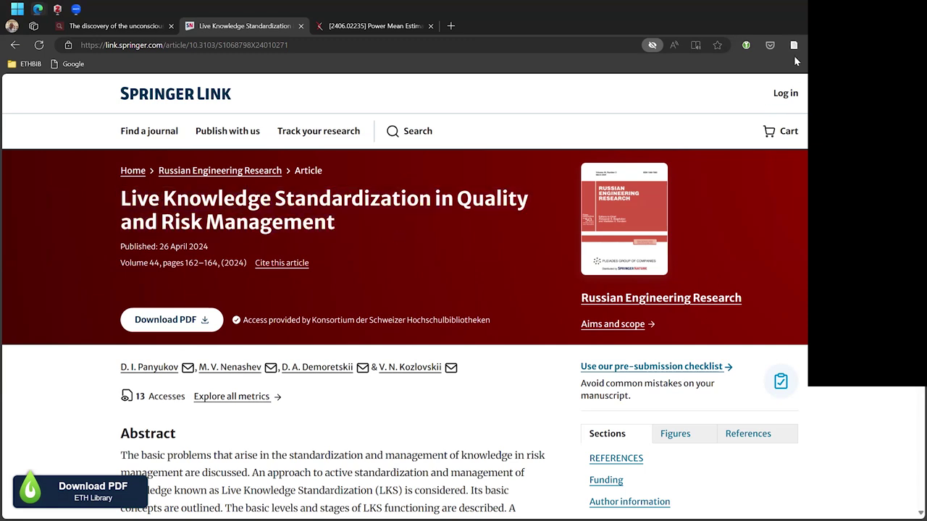
click(795, 45)
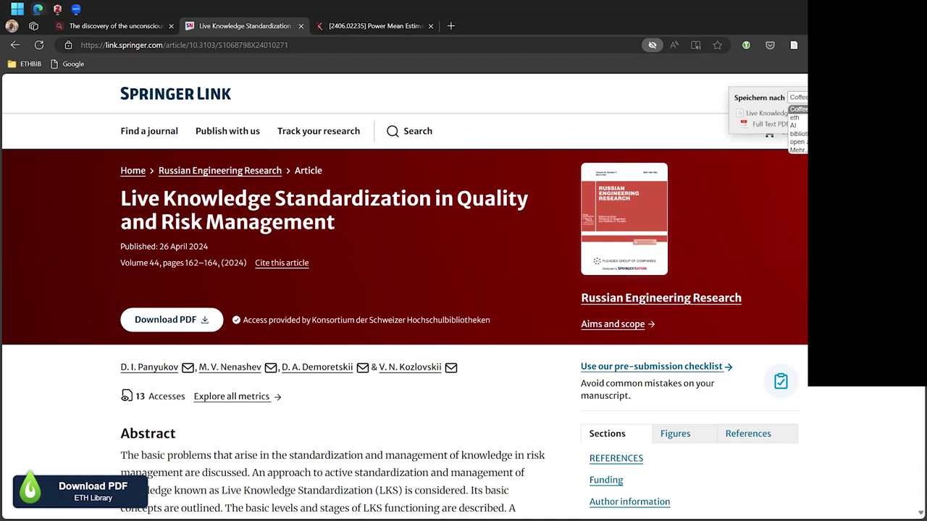
key(Return)
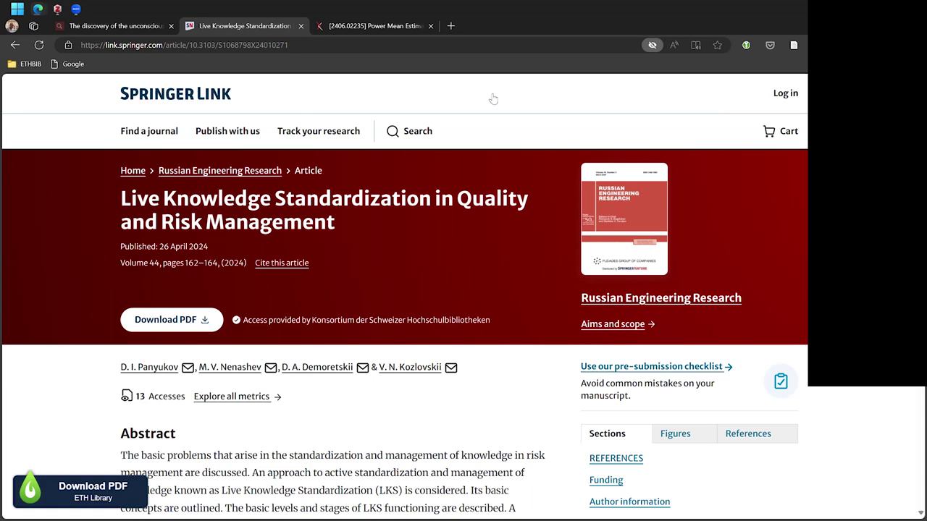
In Zotero, expand the saved article and view its attached Full Text PDF
click(61, 8)
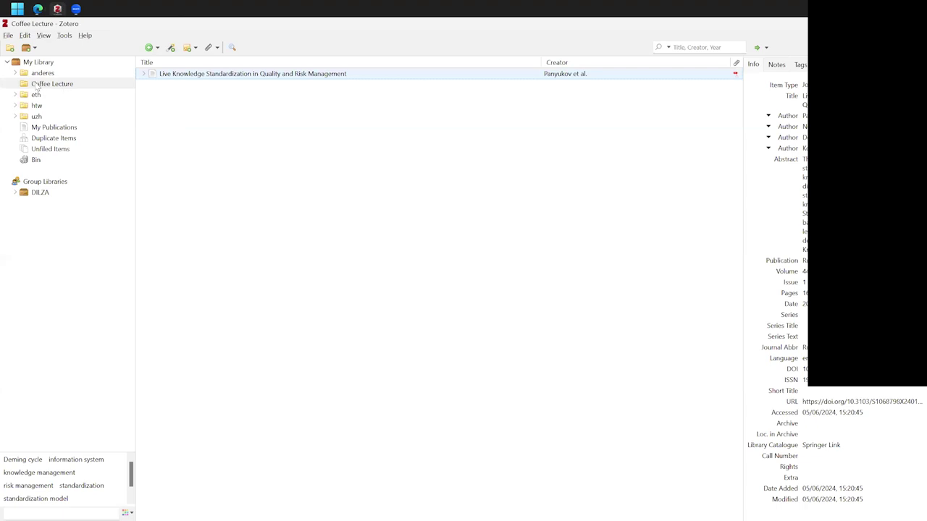
click(145, 74)
click(194, 87)
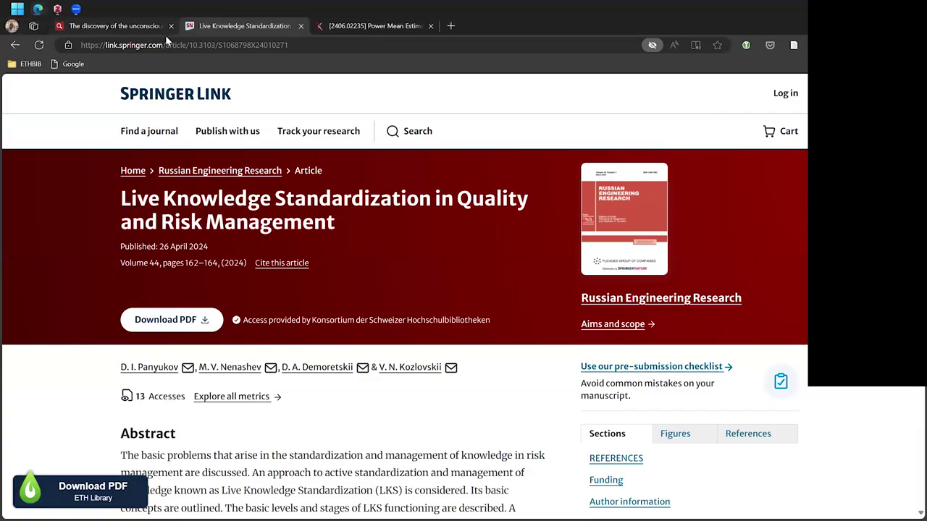
Save the arXiv paper 'Power Mean Estimation in Stochastic Monte-Carlo Tree Search' with the Zotero Connector
key(ctrl+Tab)
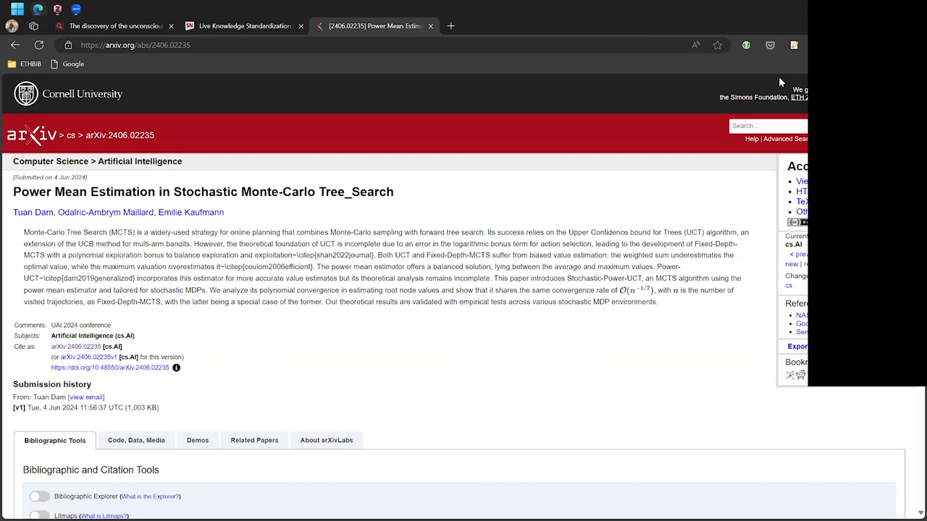
click(795, 46)
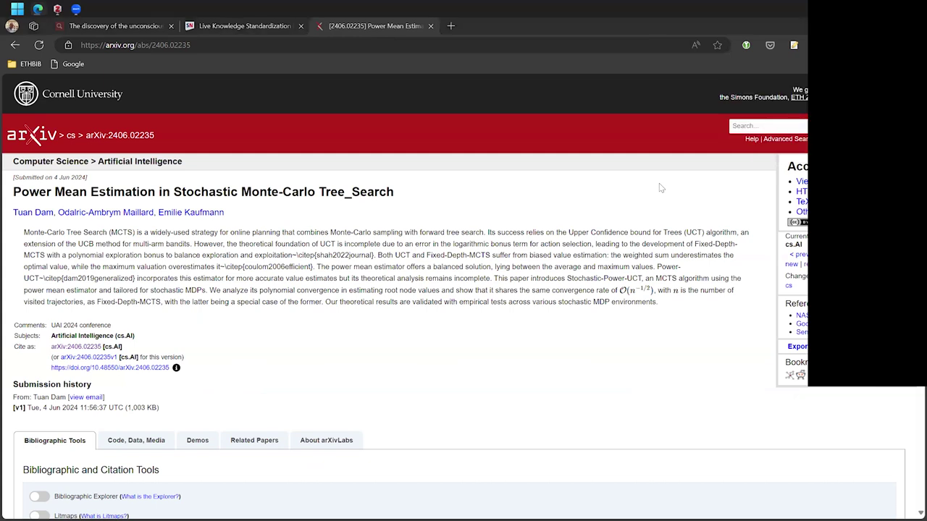
key(alt+Tab)
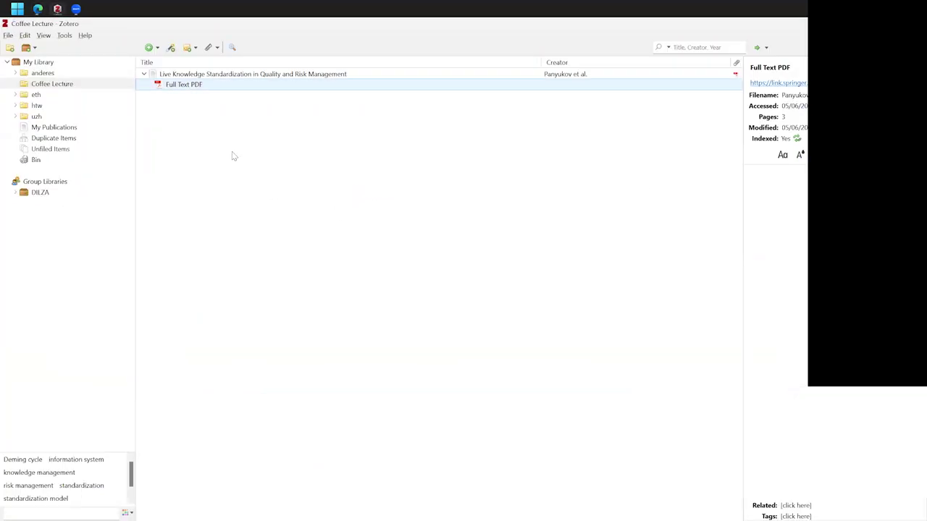
Compare the anderes and Coffee Lecture collections, which lists only the Live Knowledge Standardization article
click(64, 86)
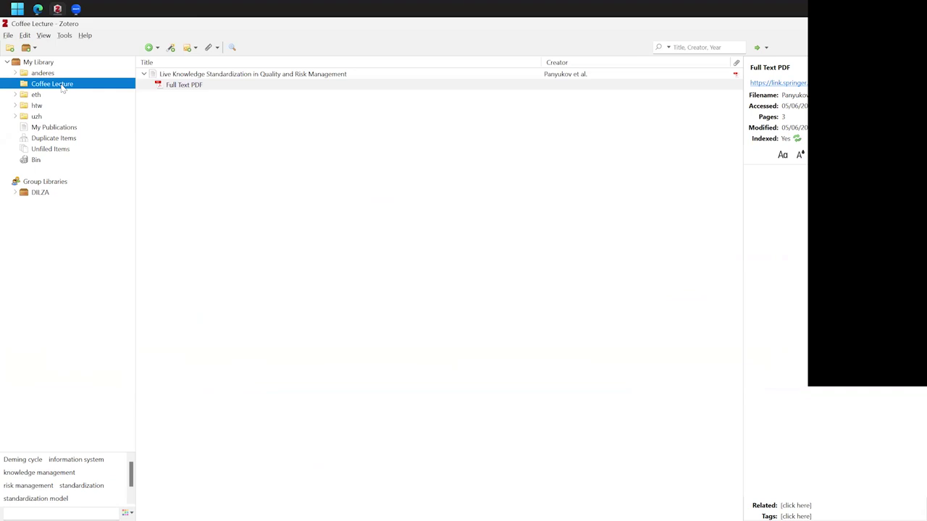
click(53, 74)
click(50, 89)
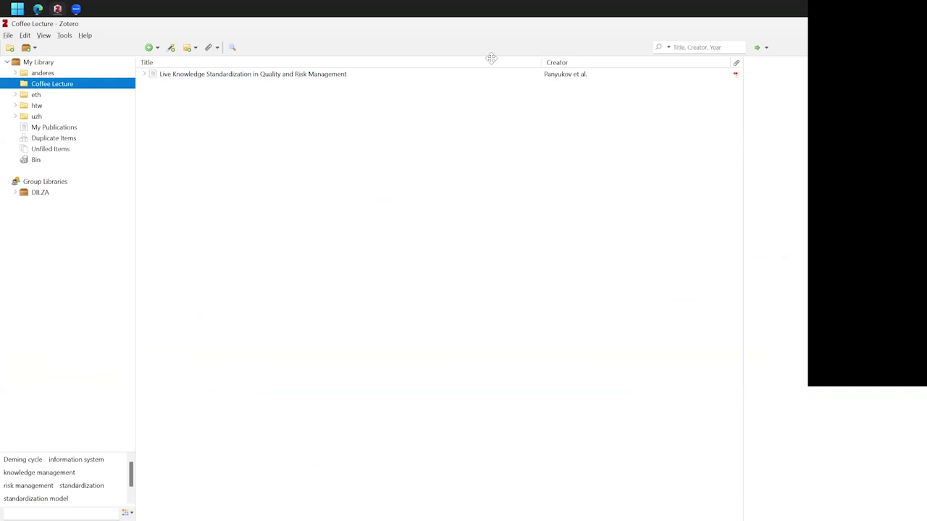
click(424, 192)
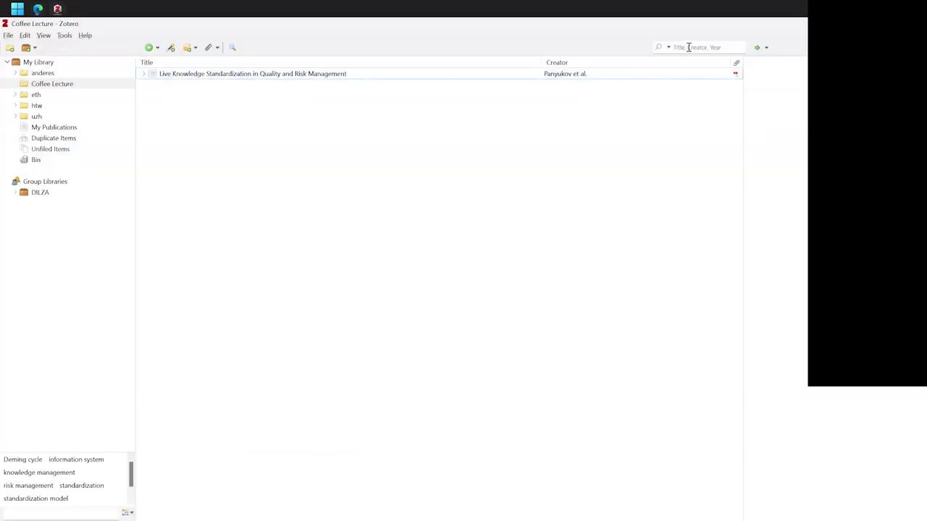
Search for 'power mean' in Coffee Lecture and then in all of My Library, finding no items
click(728, 47)
text(power mean)
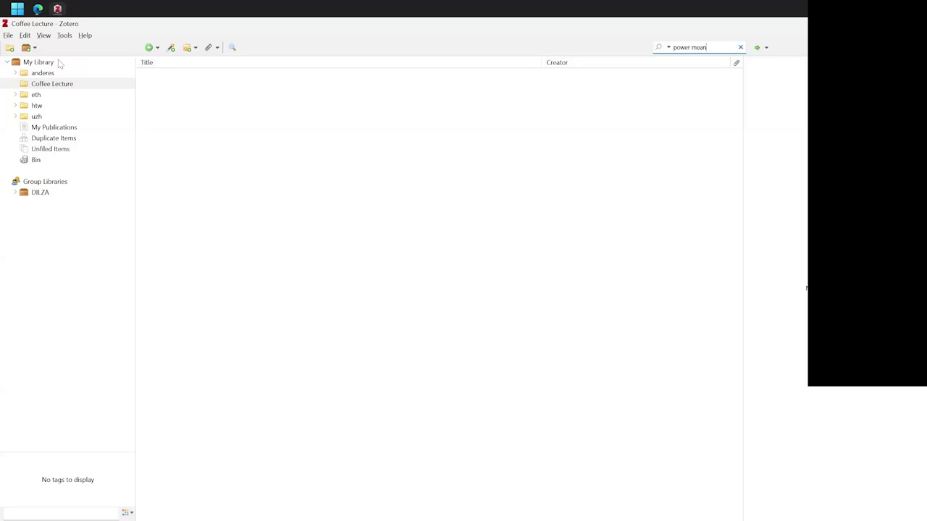
click(58, 62)
click(701, 46)
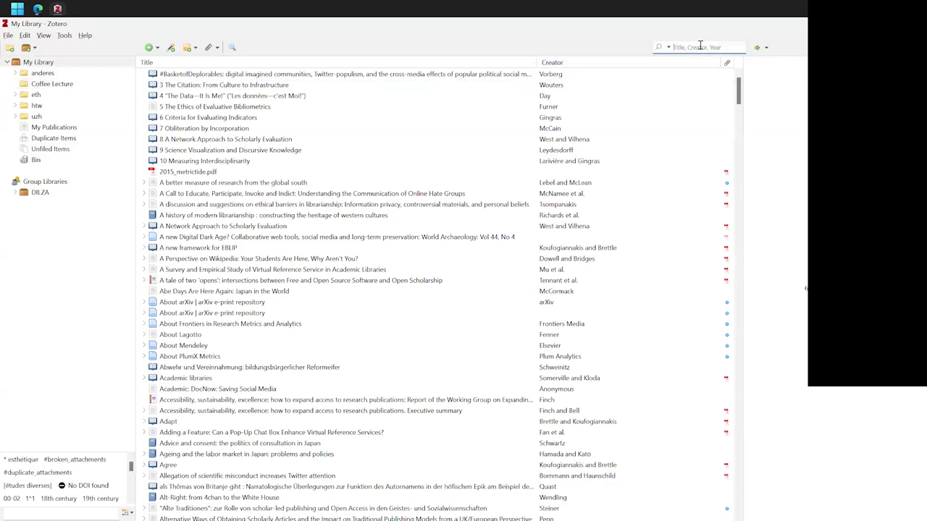
text(power mean)
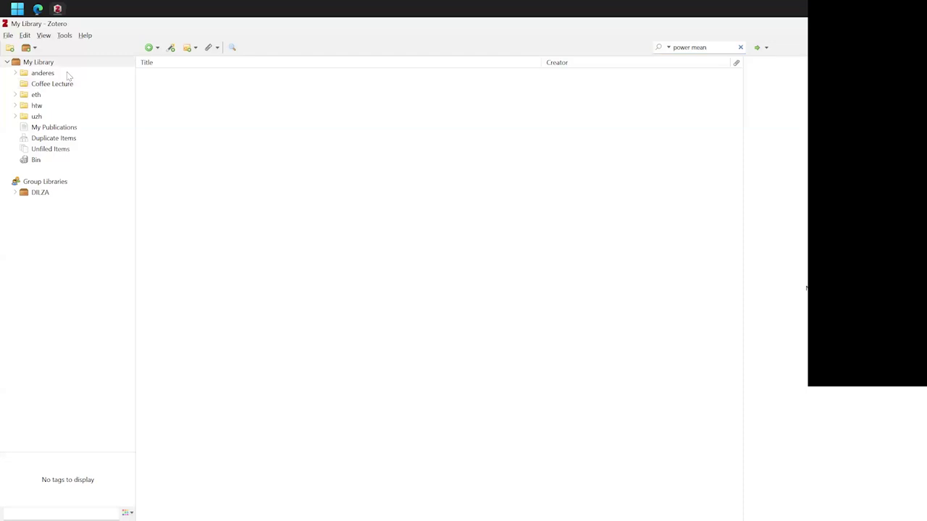
Reselect Coffee Lecture and save the arXiv paper again with the Zotero Connector
click(50, 85)
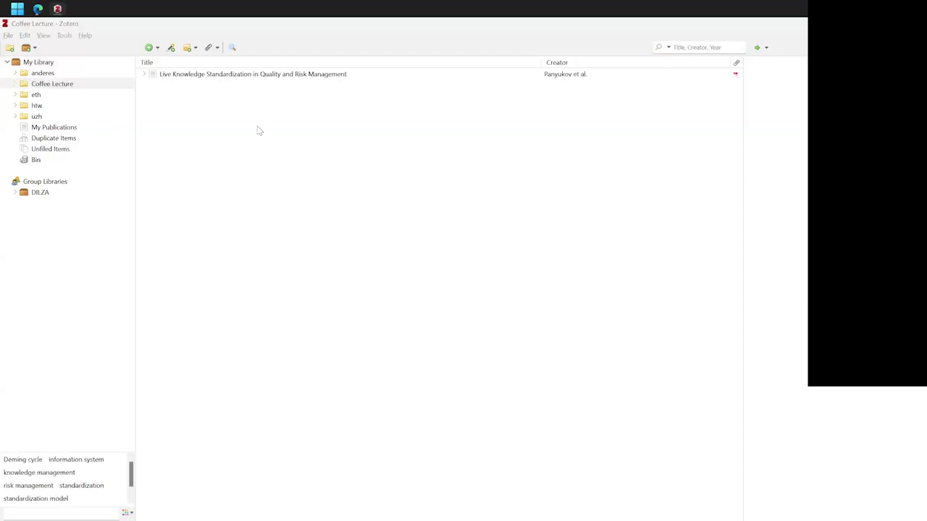
key(alt+Tab)
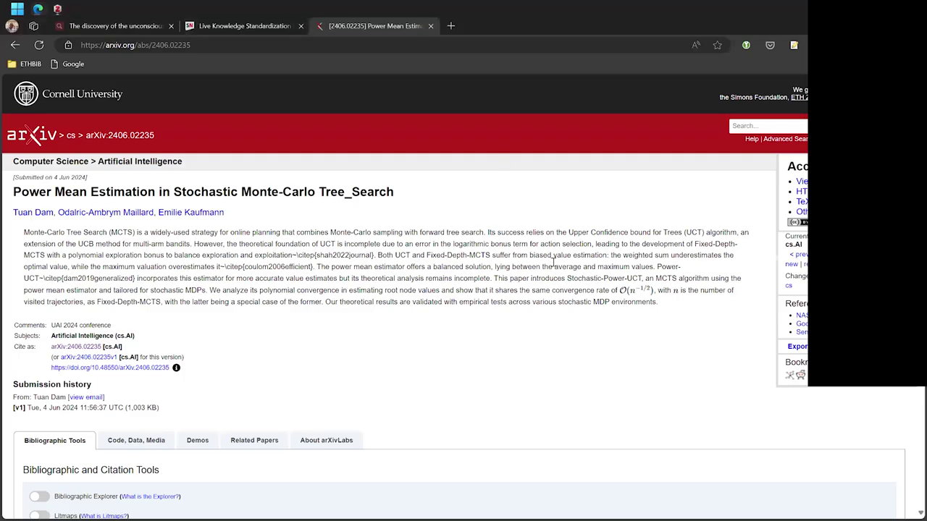
click(794, 45)
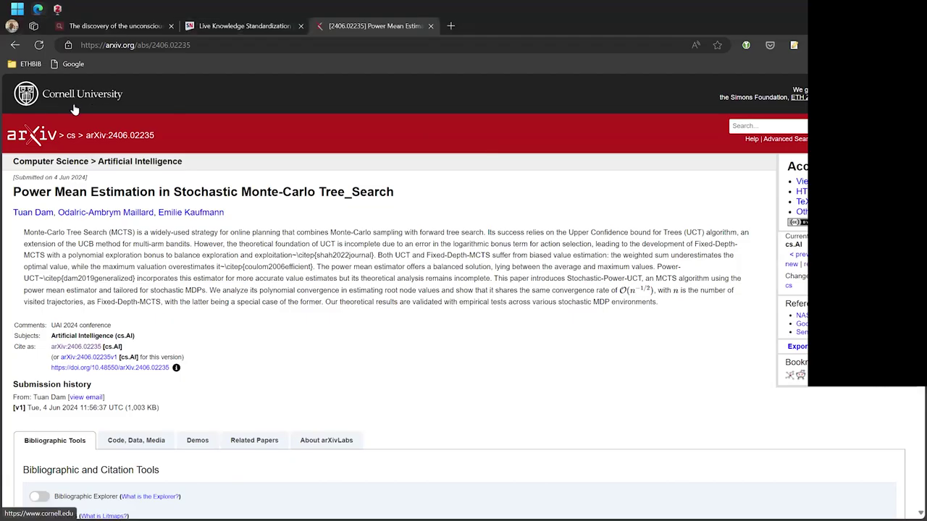
Open 'Baryonic Sources of Thermal Photons' from arXiv's hep-ph August 2020 listing
click(40, 141)
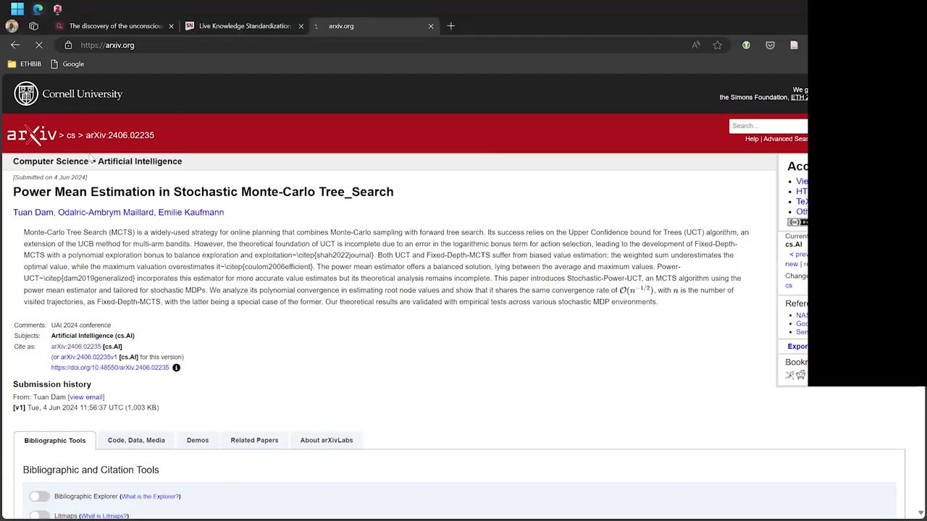
click(74, 358)
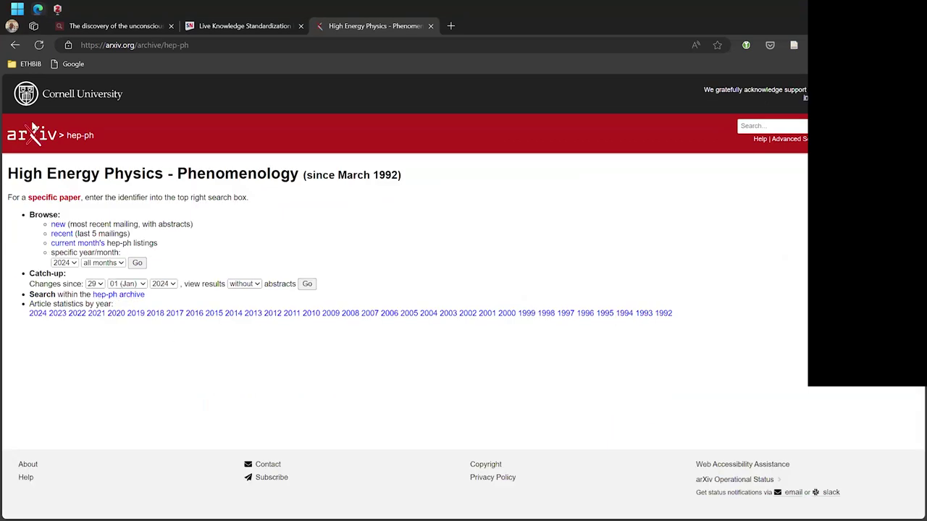
click(117, 313)
click(38, 291)
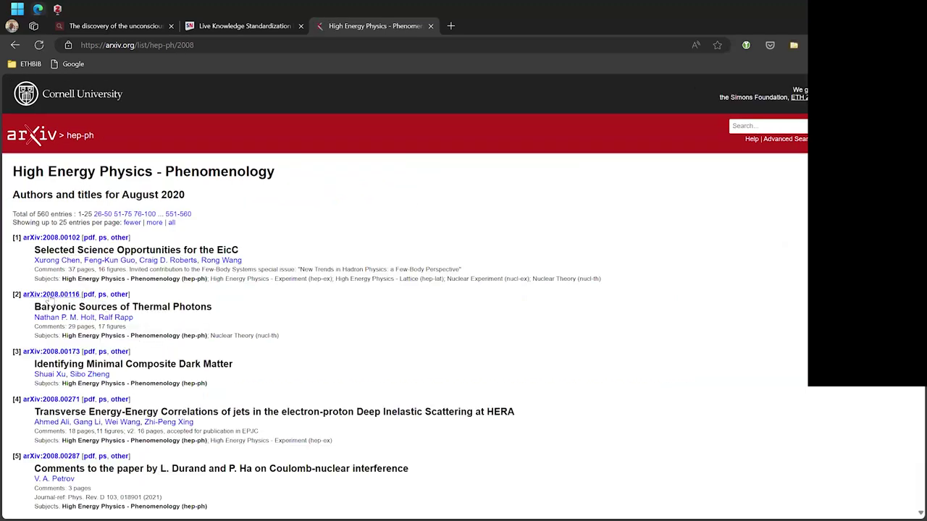
click(165, 322)
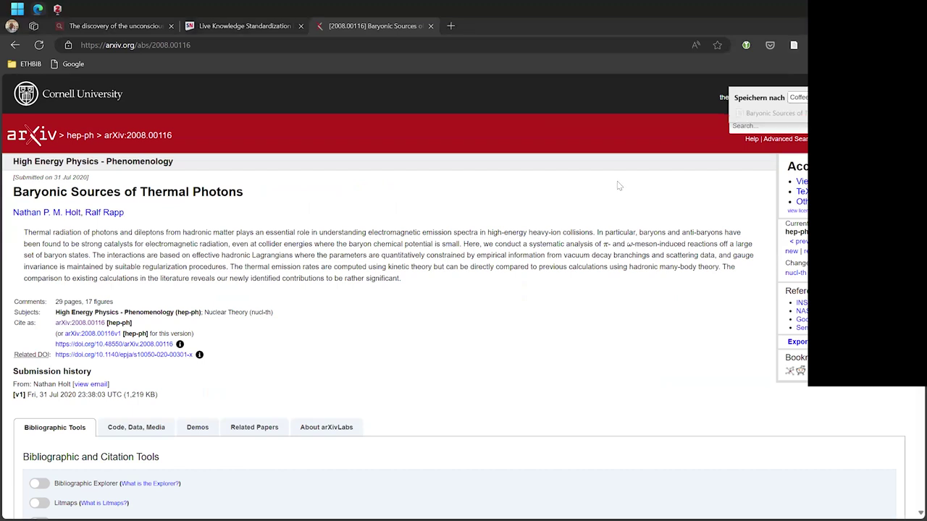
key(alt+Tab)
Select the Baryonic Sources of Thermal Photons item and check its arXiv Fulltext PDF and comment attachments
click(214, 84)
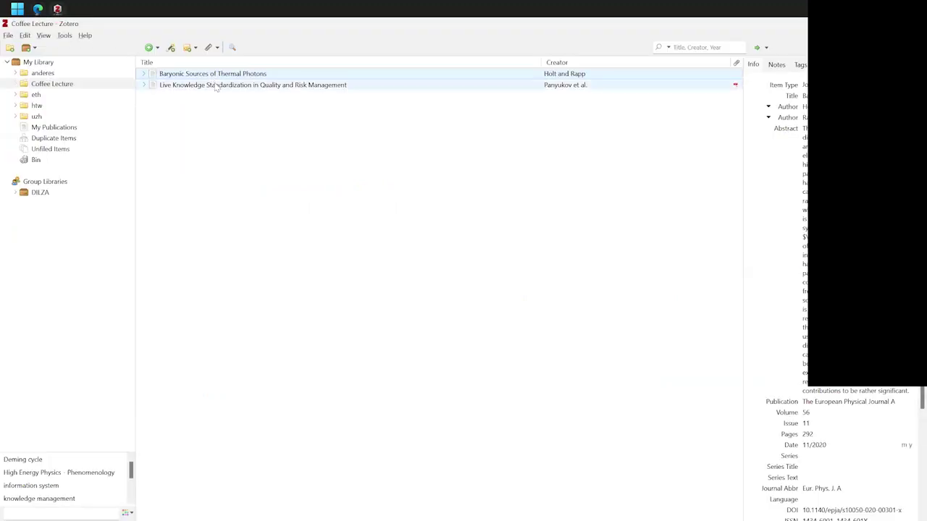
click(215, 76)
click(144, 76)
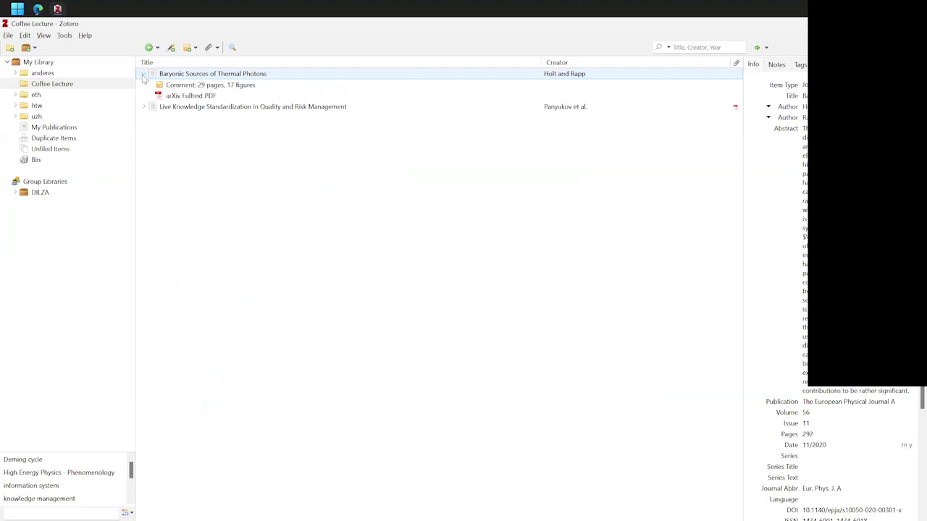
click(186, 97)
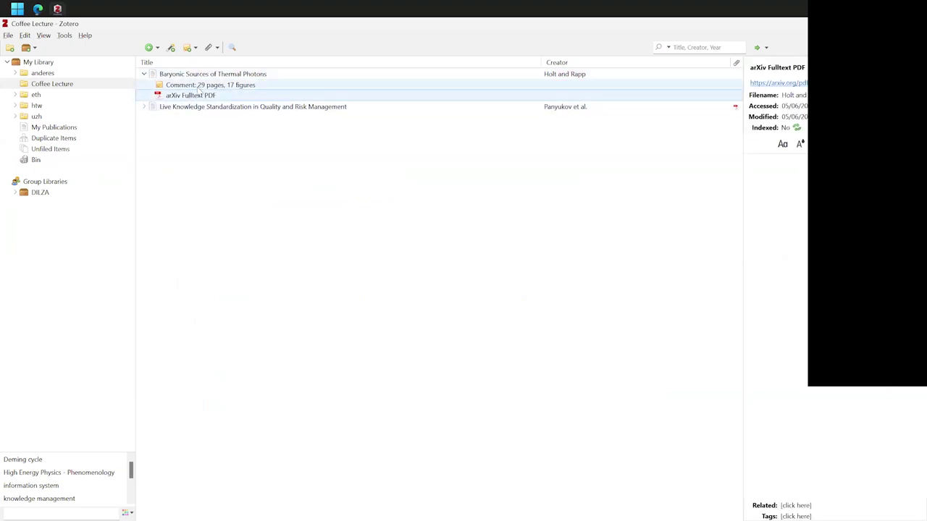
click(200, 88)
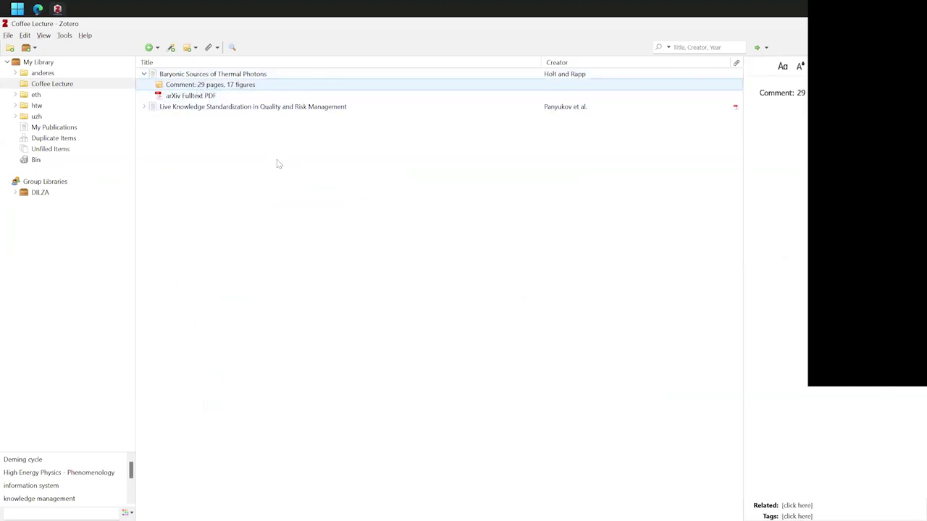
click(145, 75)
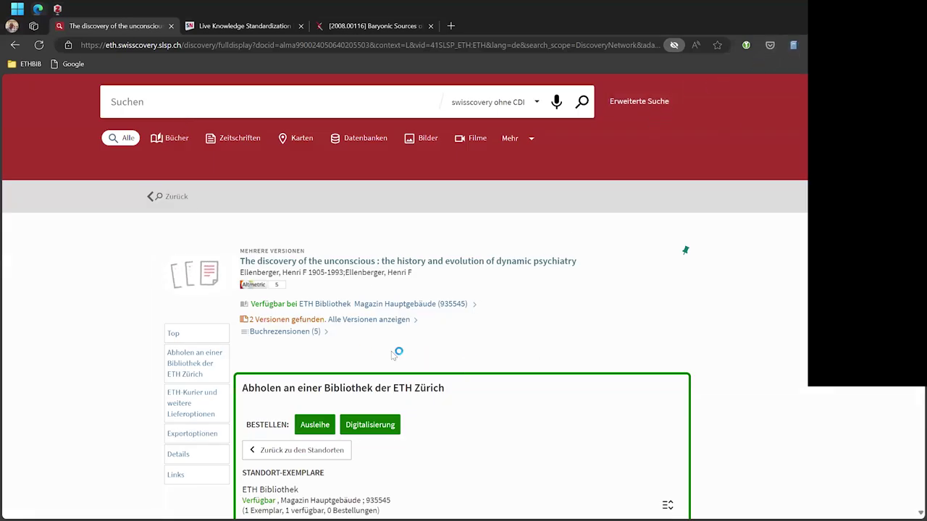
Save the swisscovery record 'The discovery of the unconscious' to Zotero with the Connector
scroll(391, 355, down, 2)
click(793, 44)
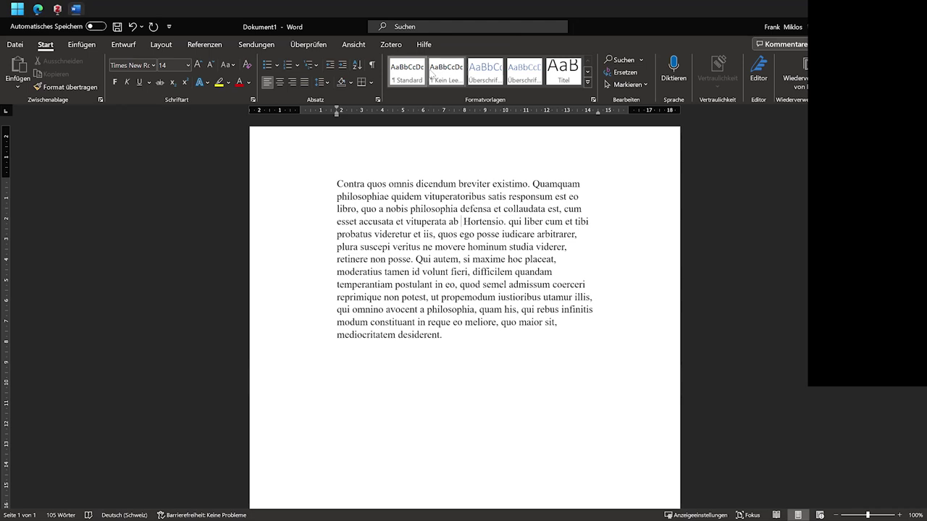
Show the Zotero citation tools and trial a citation before 'Hortensio', then cancel it
click(392, 45)
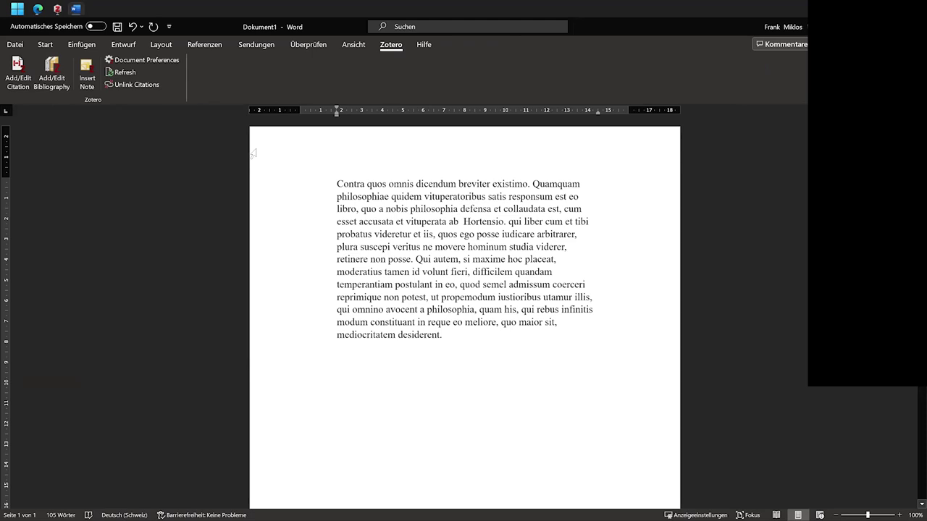
click(460, 222)
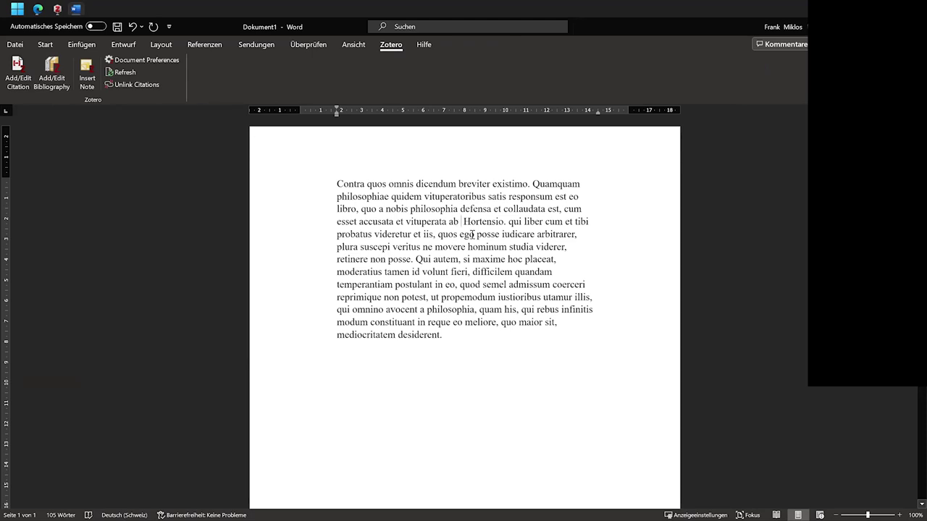
click(19, 71)
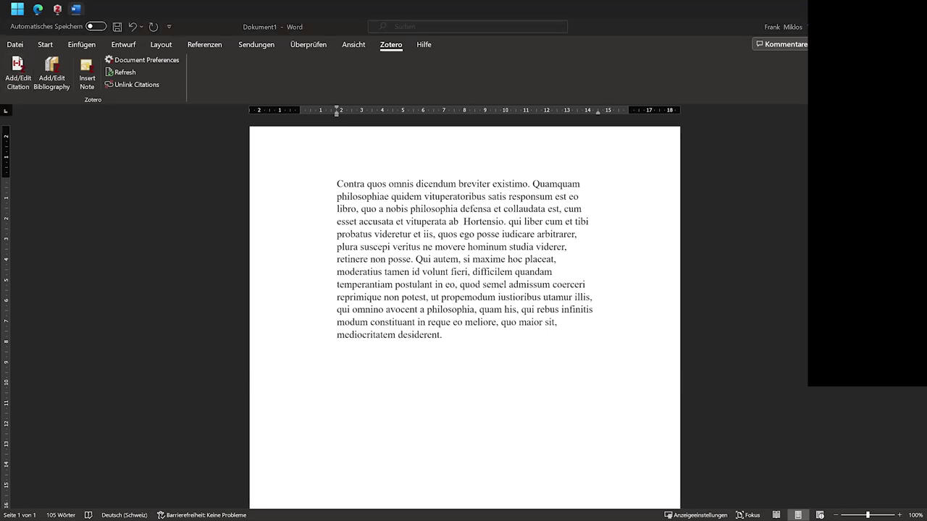
key(alt)
Insert a citation placeholder before 'vituperata' and select the third line of the text
click(407, 221)
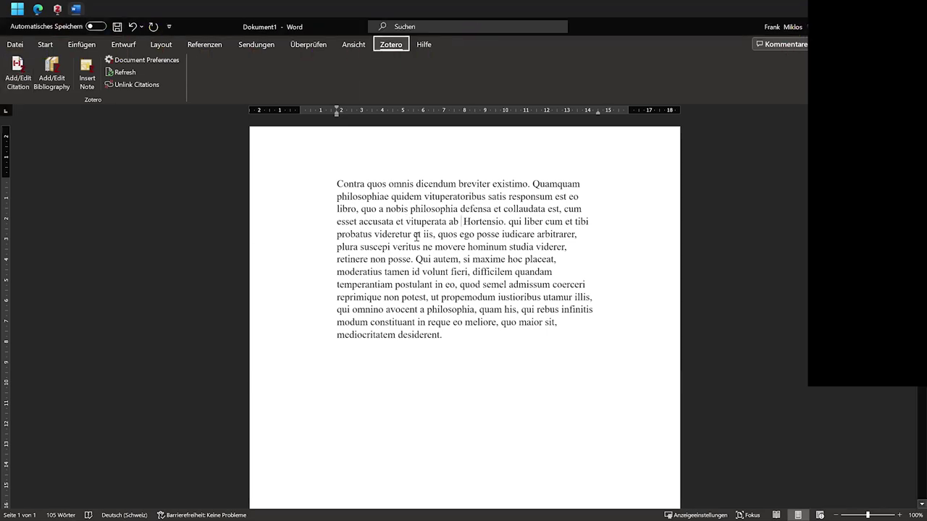
click(18, 72)
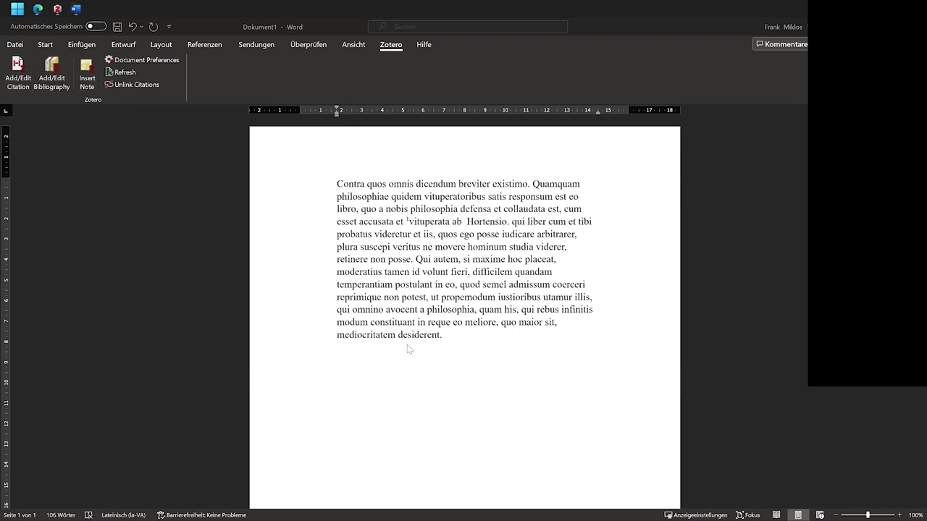
click(184, 209)
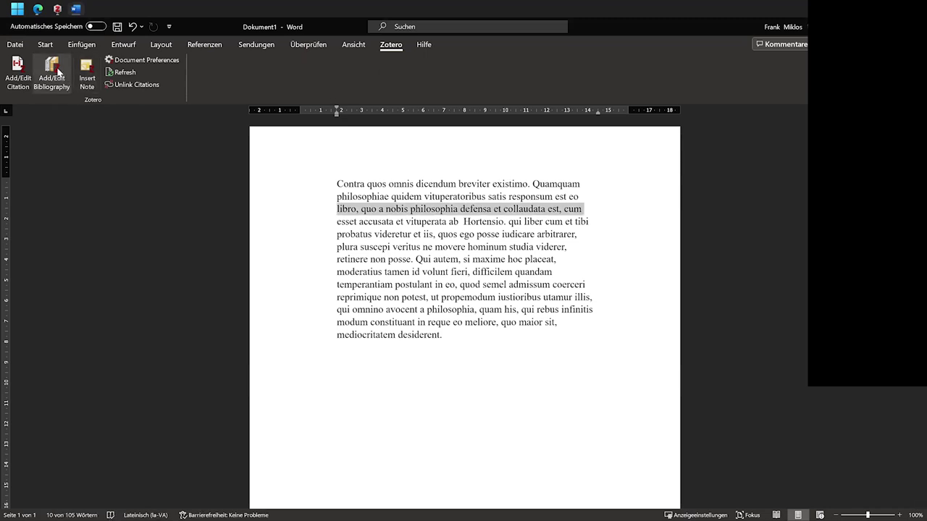
click(142, 60)
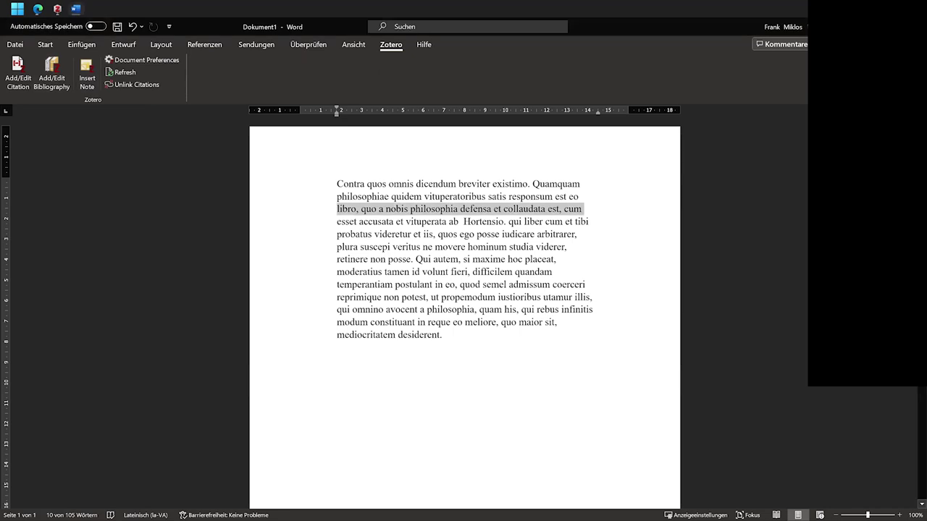
click(19, 73)
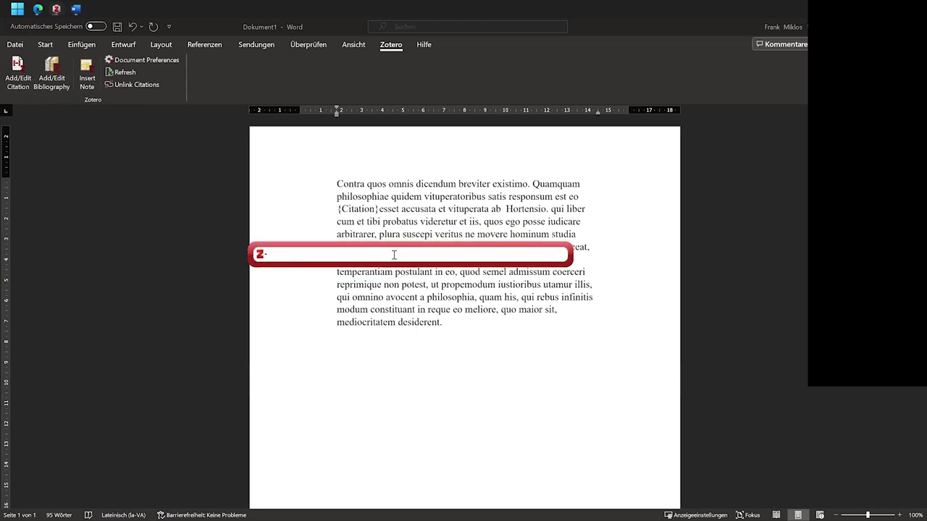
text(li)
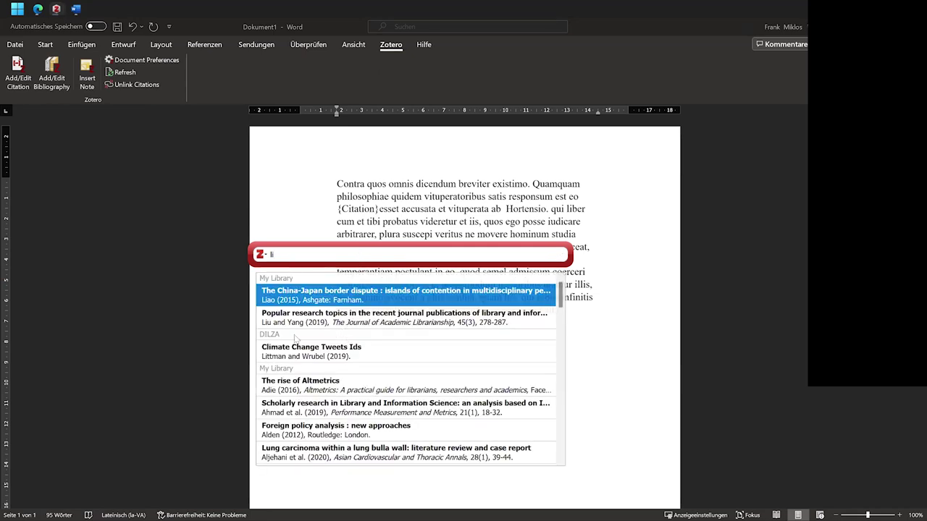
click(308, 296)
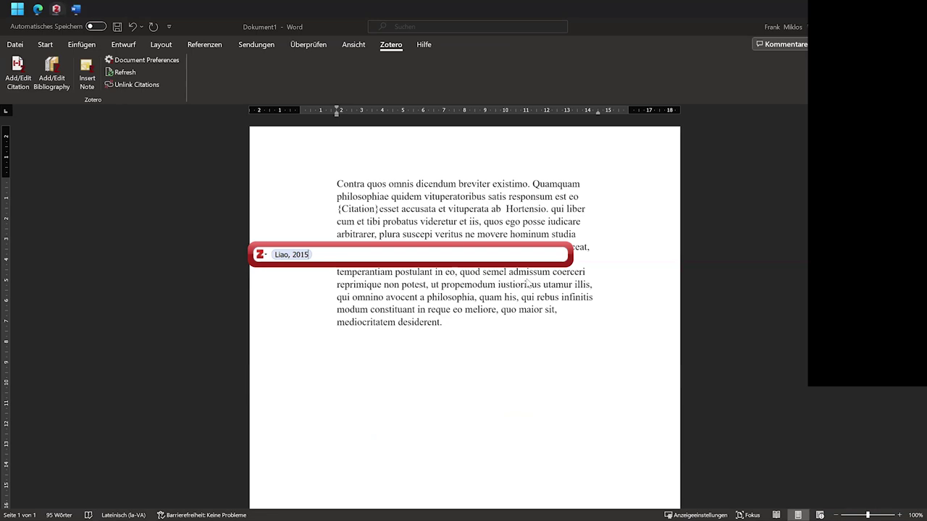
key(Return)
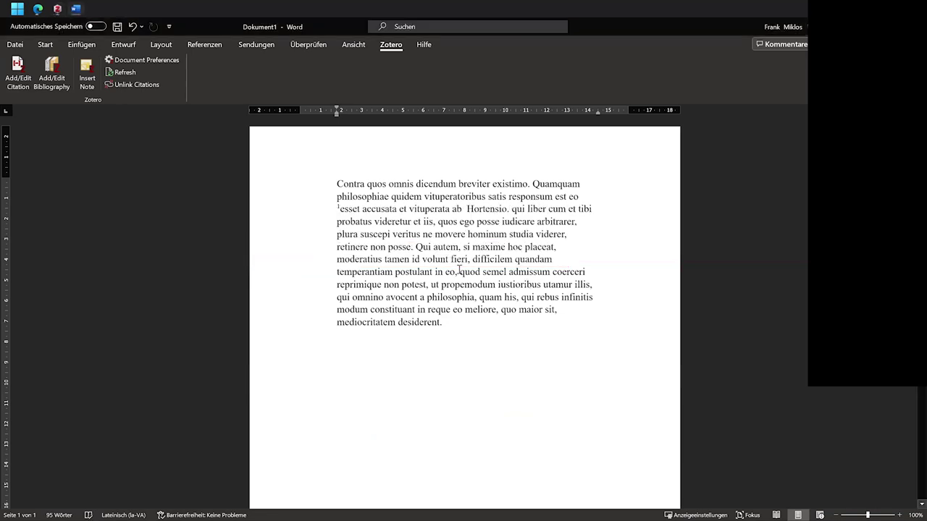
scroll(503, 350, down, 5)
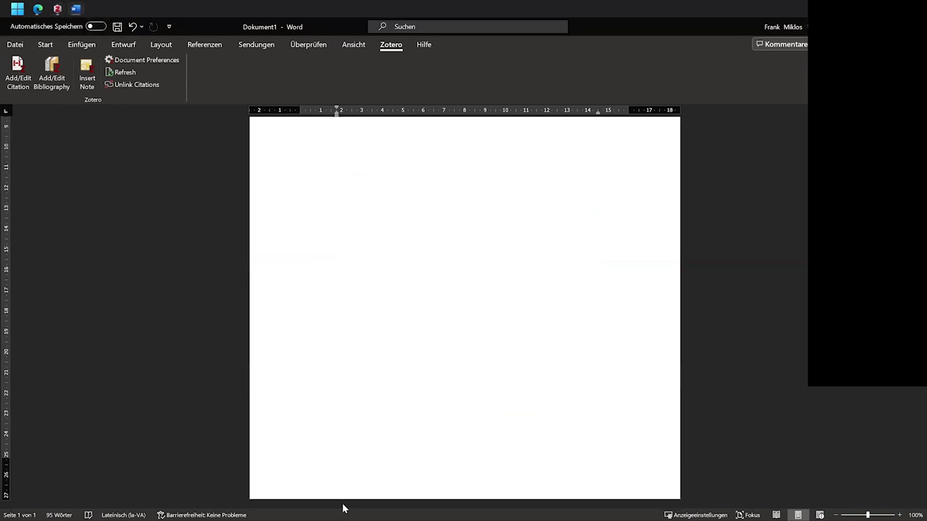
scroll(420, 448, up, 5)
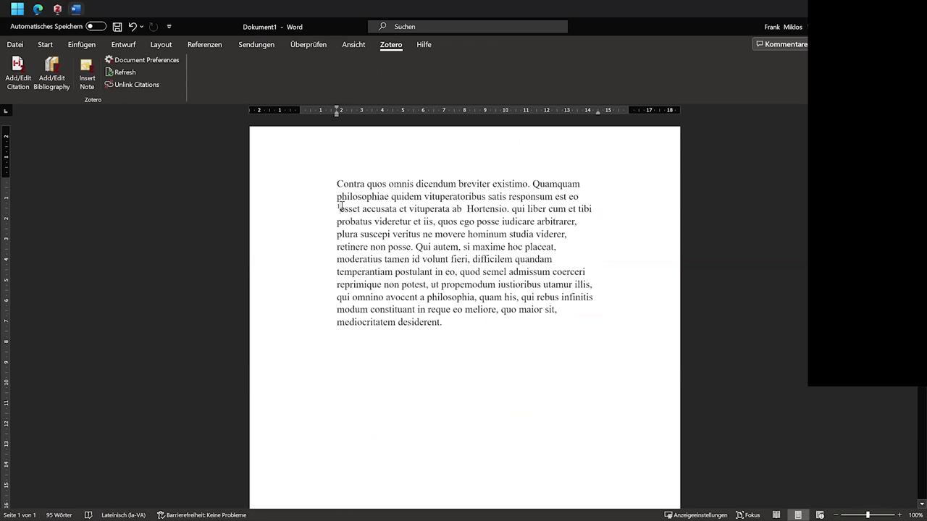
Set the document citation style to APA 7th edition and undo the numbered Liao citation
click(457, 273)
click(139, 60)
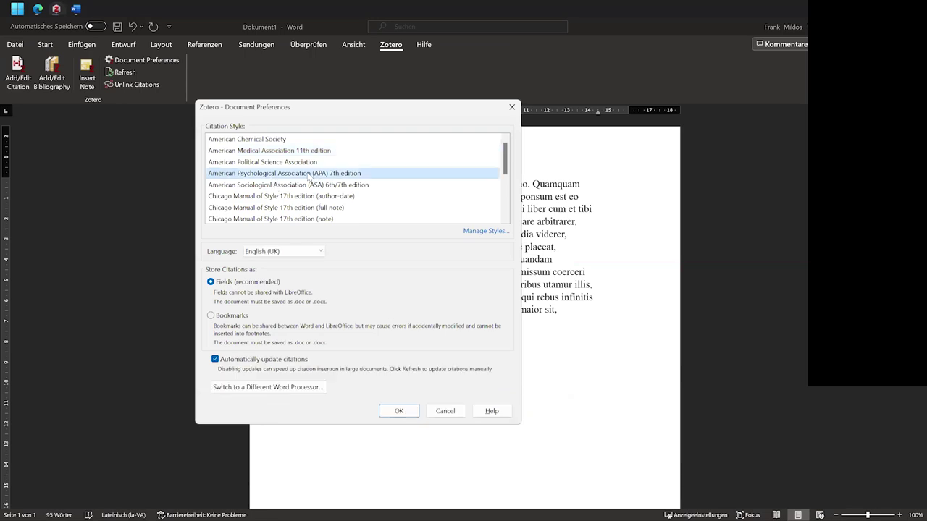
click(398, 410)
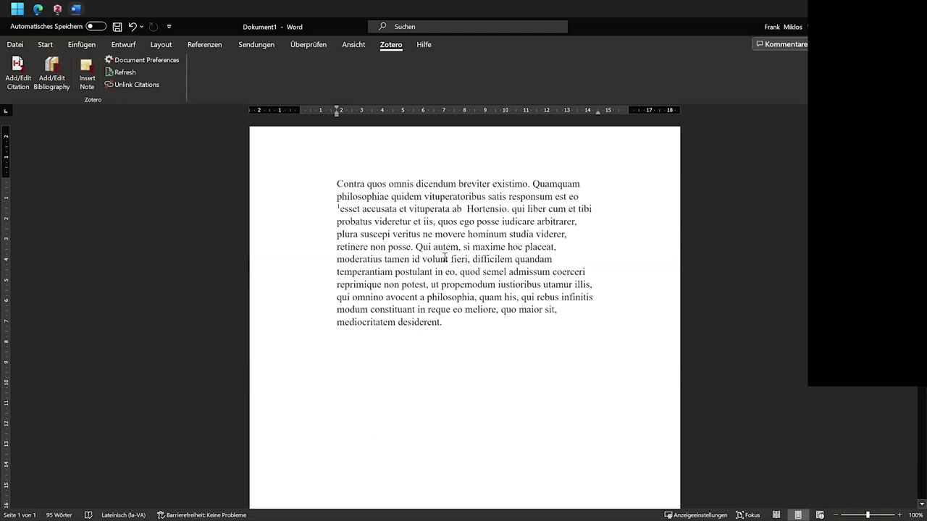
key(ctrl+z)
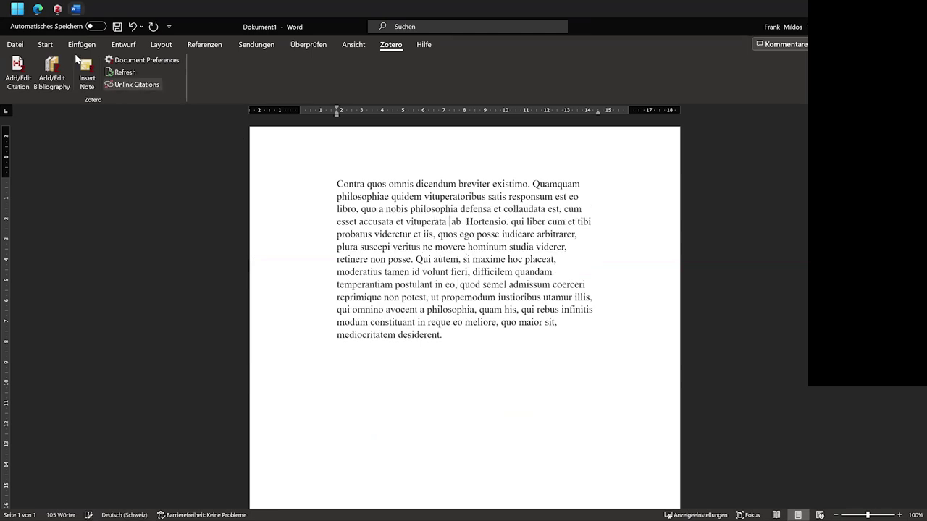
Cite Akimoto, 2013 after 'vituperata' in the paragraph
click(18, 66)
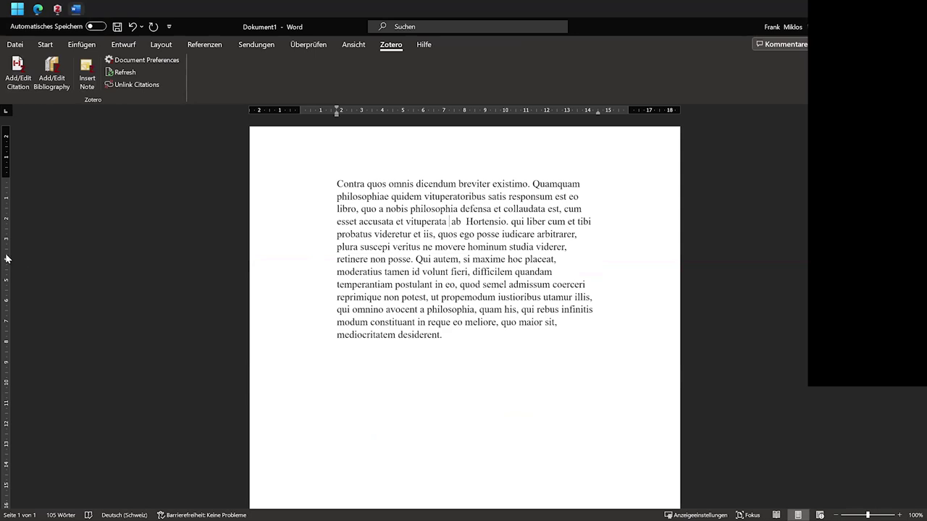
click(18, 67)
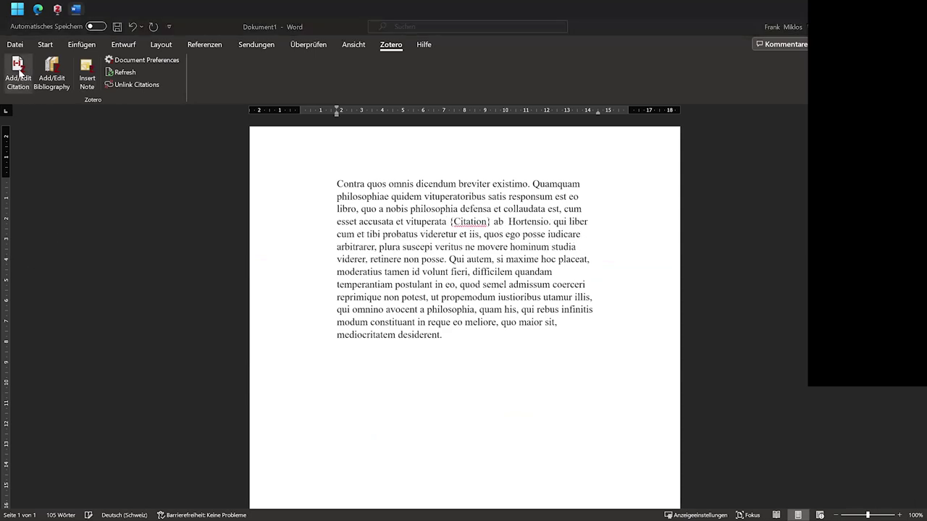
drag(174, 251, 331, 248)
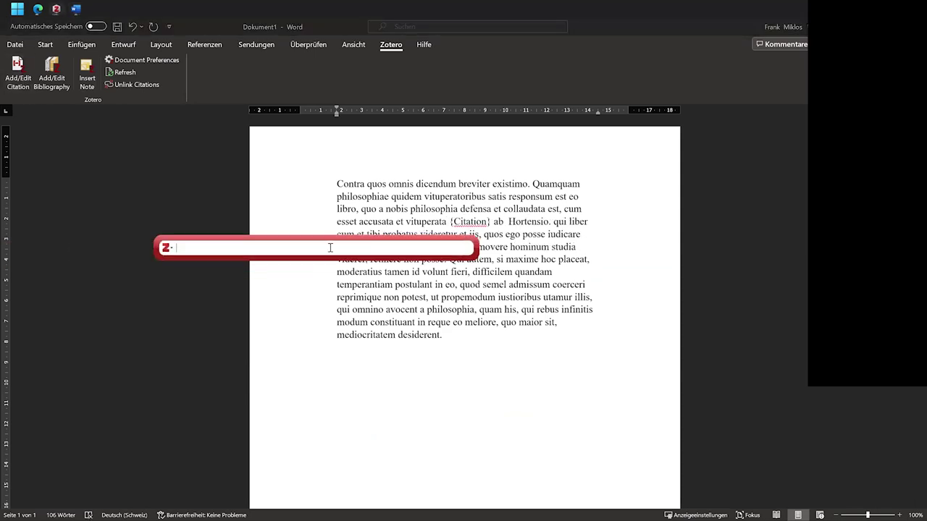
text(kjelk)
key(BackSpace)
key(BackSpace)
key(BackSpace)
key(BackSpace)
text(e)
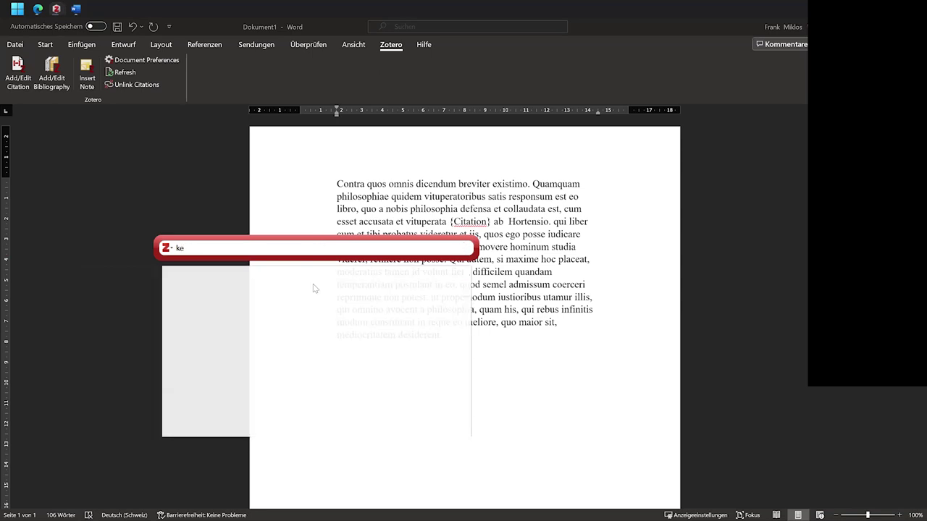
click(293, 335)
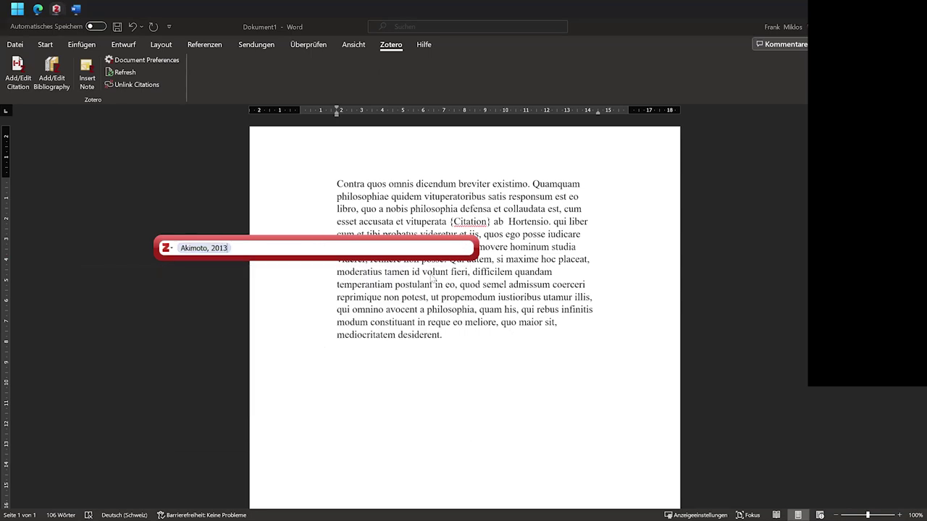
key(Return)
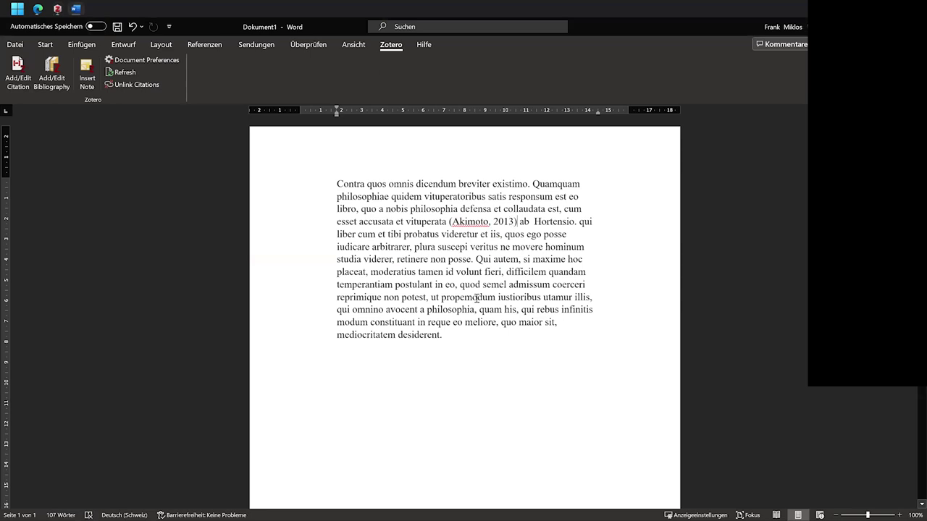
Cite Arning et al., 2022 after 'ut', then start a new line below
click(441, 299)
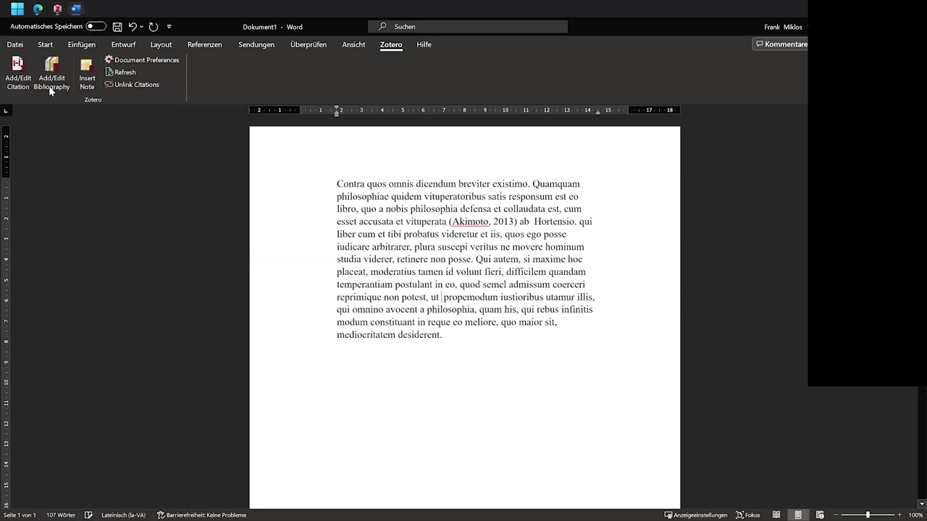
click(20, 69)
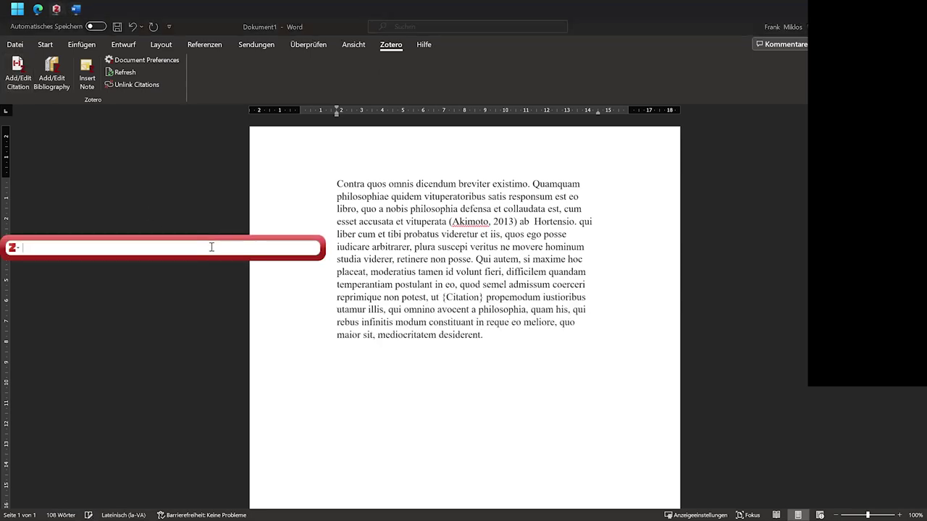
text(oi)
key(BackSpace)
text(p)
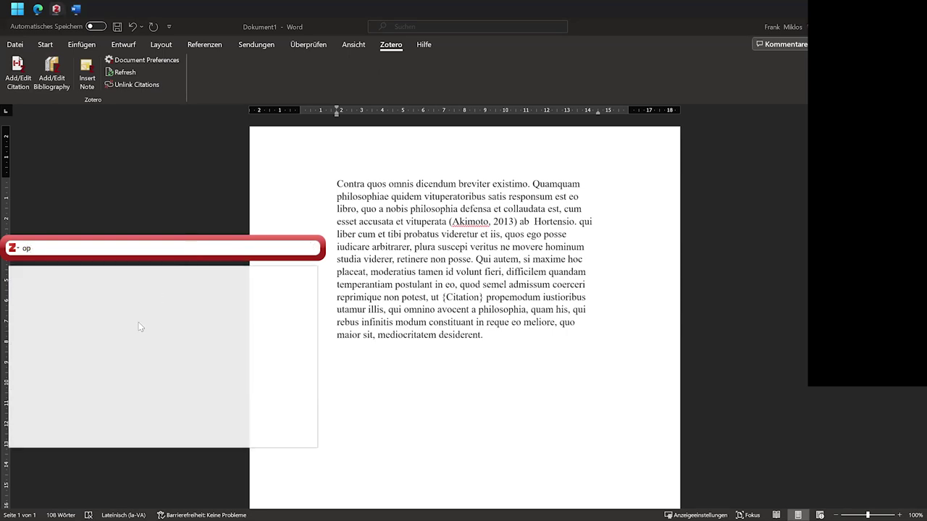
click(175, 333)
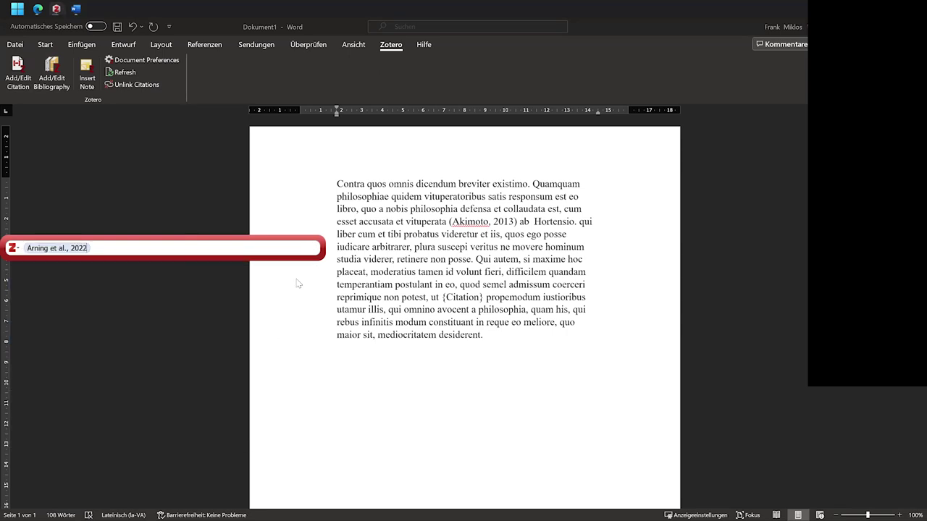
key(Return)
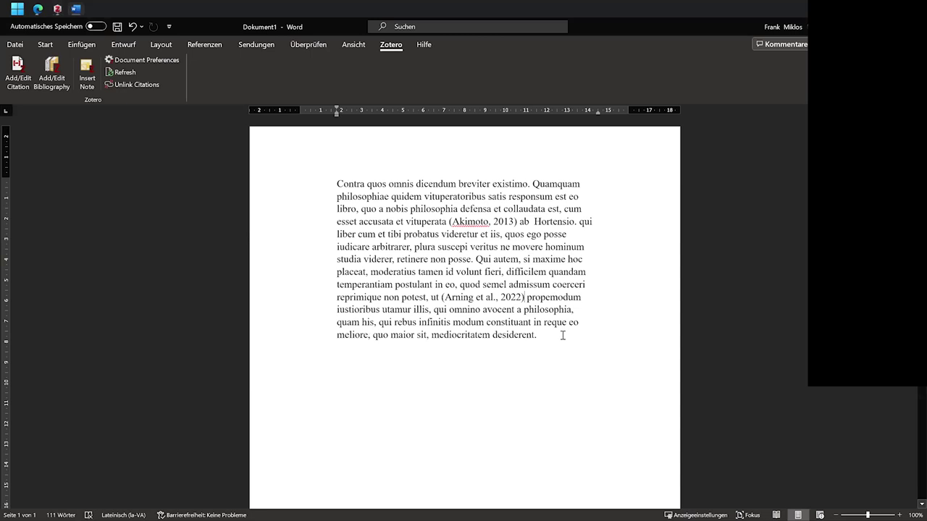
key(Return)
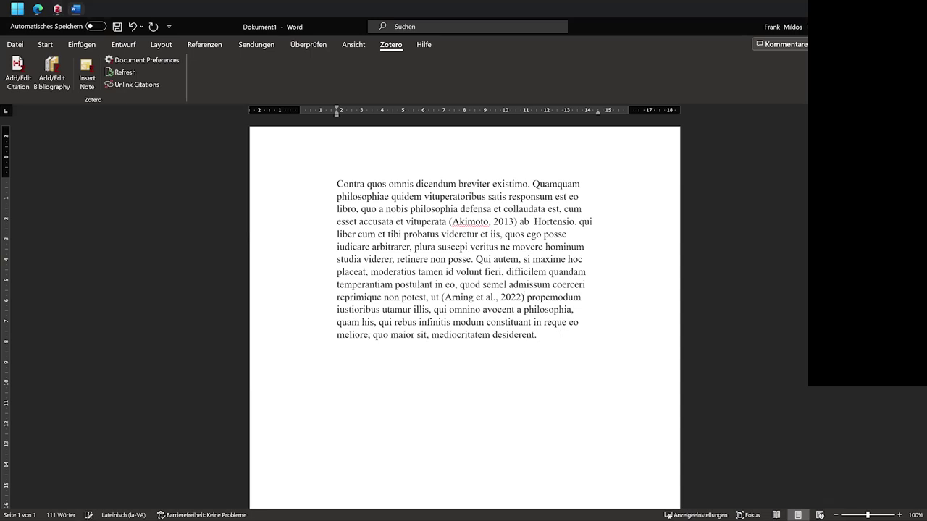
Insert the APA bibliography for Akimoto (2013) and Arning et al. (2022), selecting the Arning entry's final lines
click(52, 70)
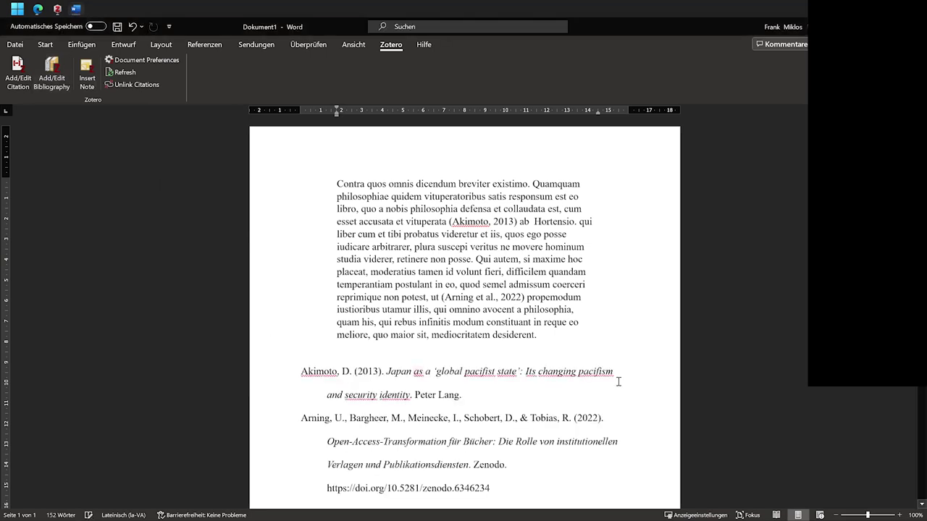
scroll(502, 408, down, 2)
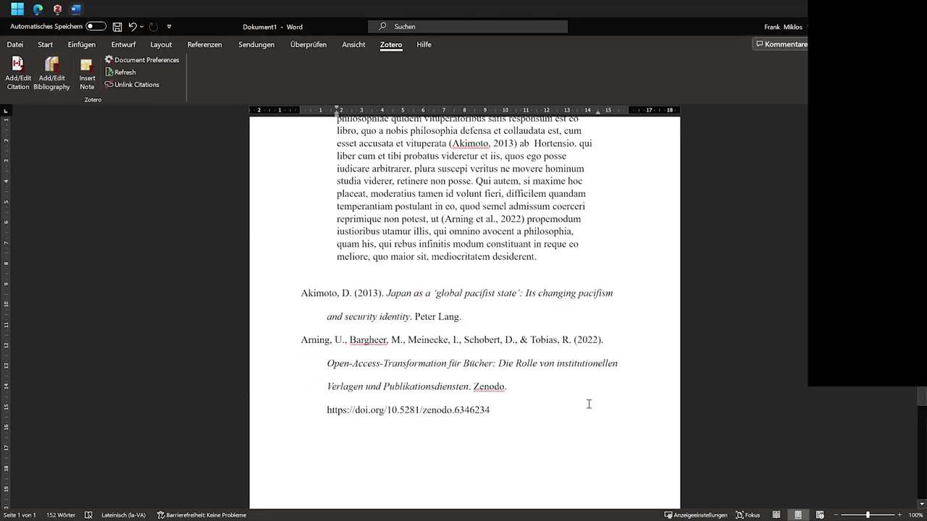
triple_click(504, 407)
drag(508, 405, 515, 391)
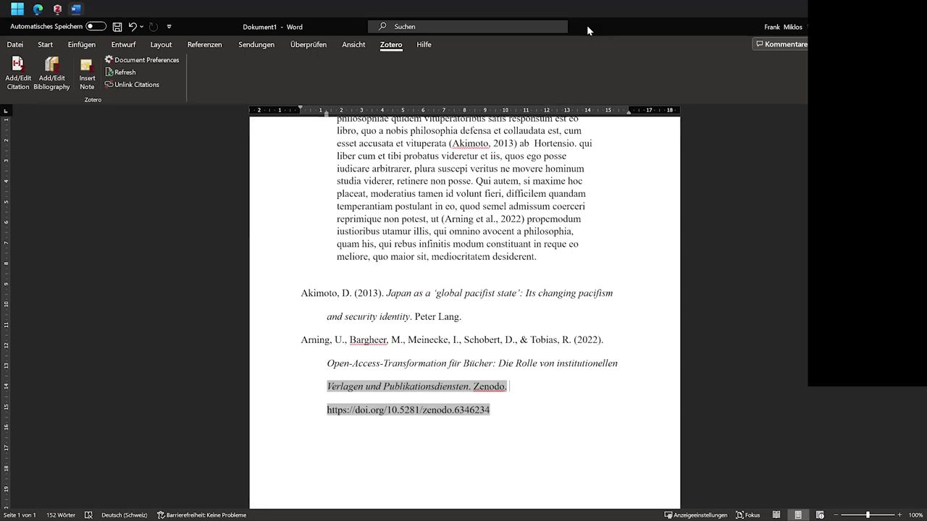
scroll(538, 275, up, 1)
scroll(538, 275, up, 1)
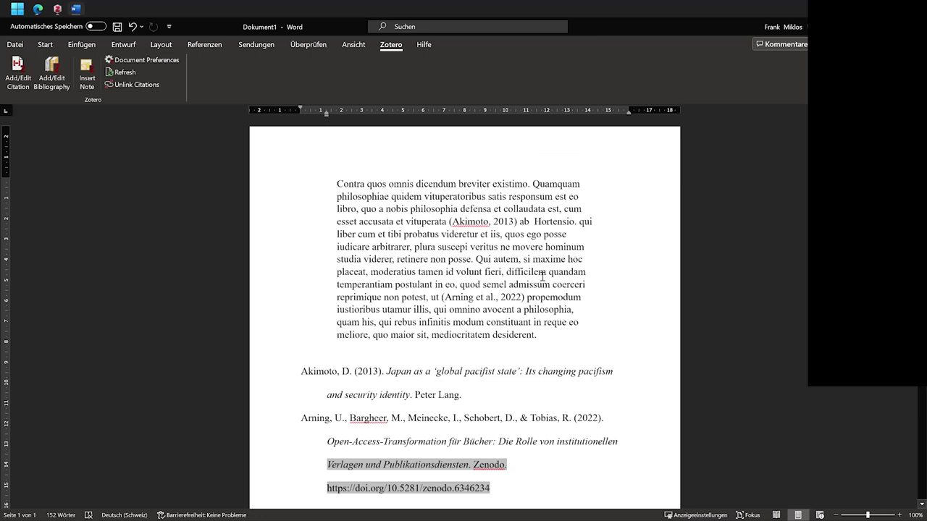